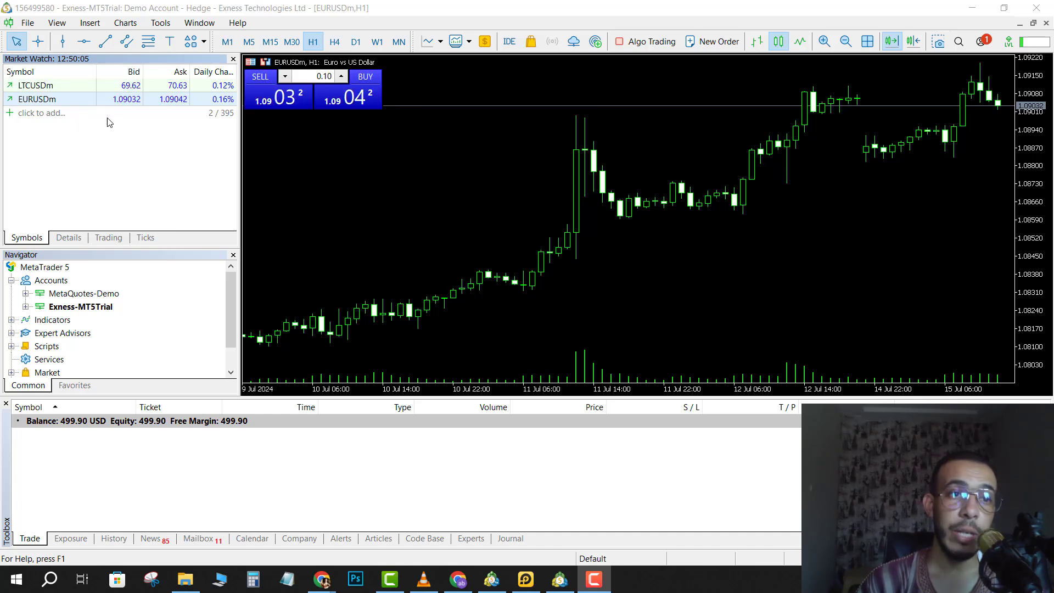
Open the Symbols dialog from the Market Watch right-click menu
{"action": "left_click", "coordinate": [61, 24]}
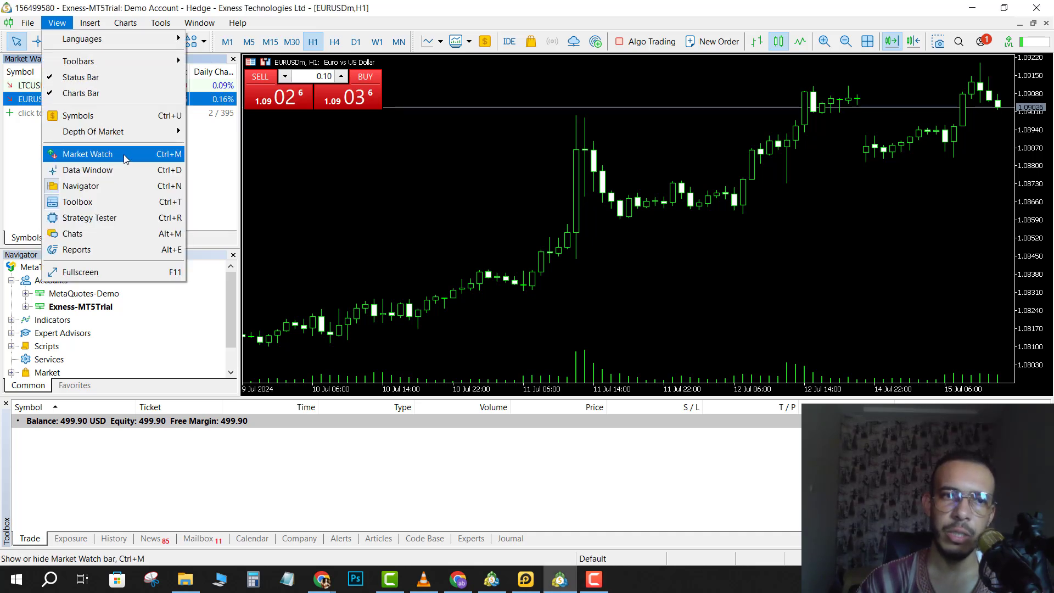
{"action": "left_click", "coordinate": [18, 155]}
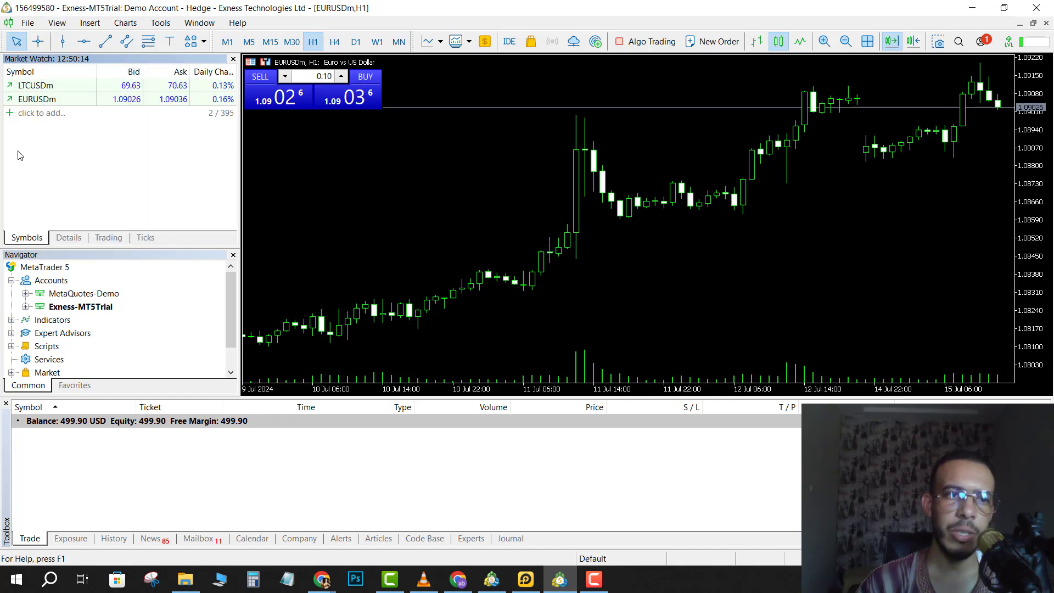
{"action": "right_click", "coordinate": [70, 146]}
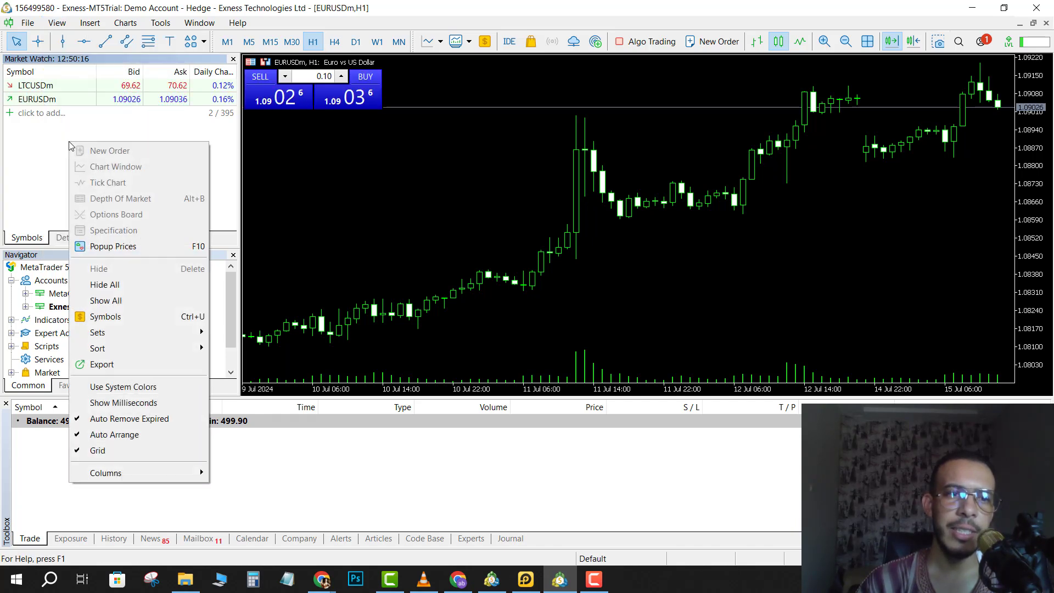
{"action": "left_click", "coordinate": [144, 319]}
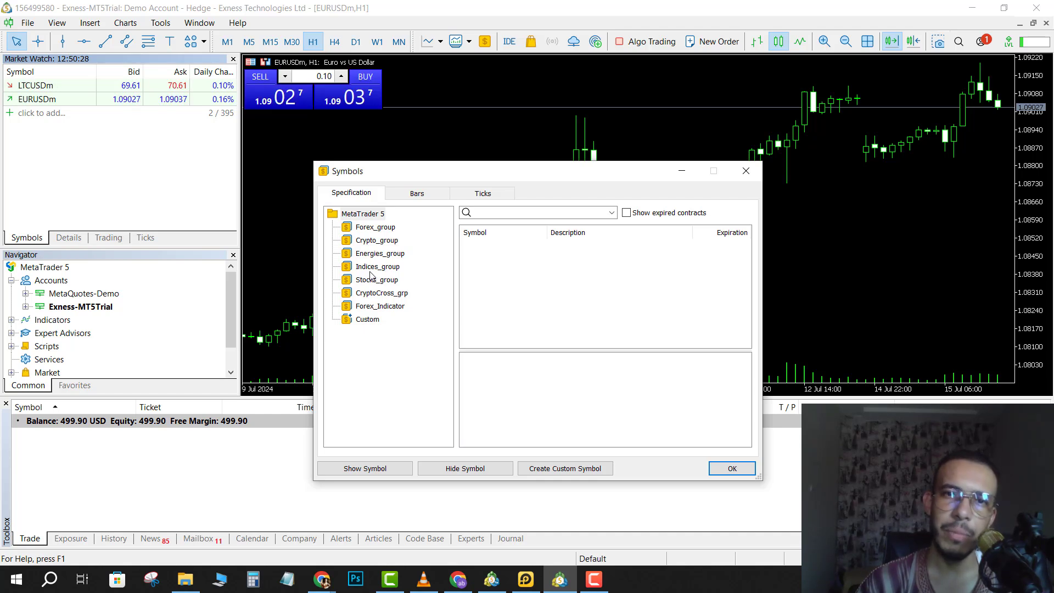
Show US30m (US Wall Street 30 Index) from Indices_group in Market Watch
{"action": "left_click", "coordinate": [373, 267]}
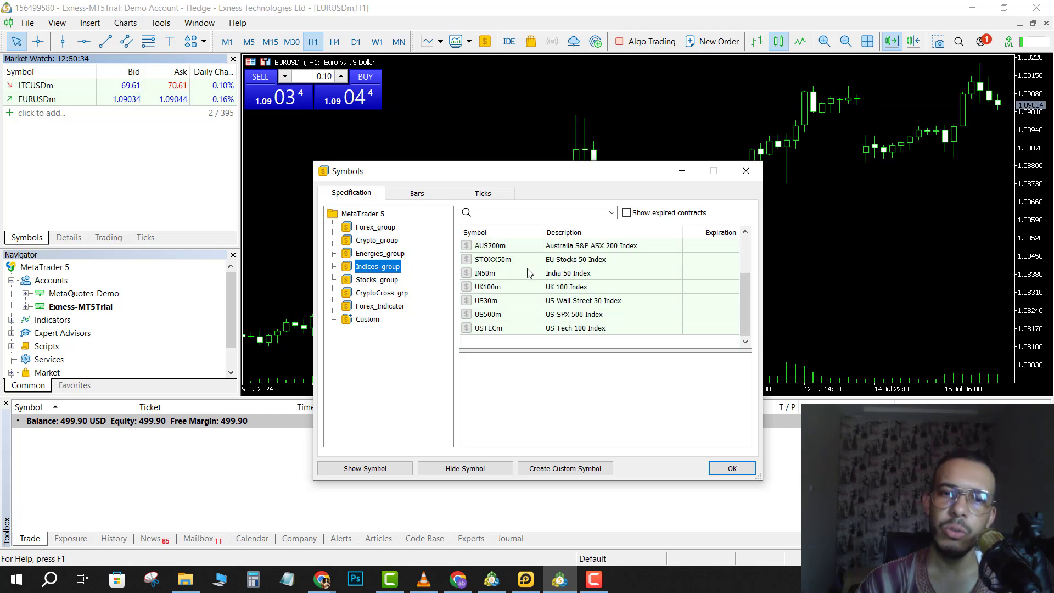
{"action": "scroll", "coordinate": [543, 272], "scroll_direction": "down", "scroll_amount": 1}
{"action": "scroll", "coordinate": [528, 275], "scroll_direction": "down", "scroll_amount": 3}
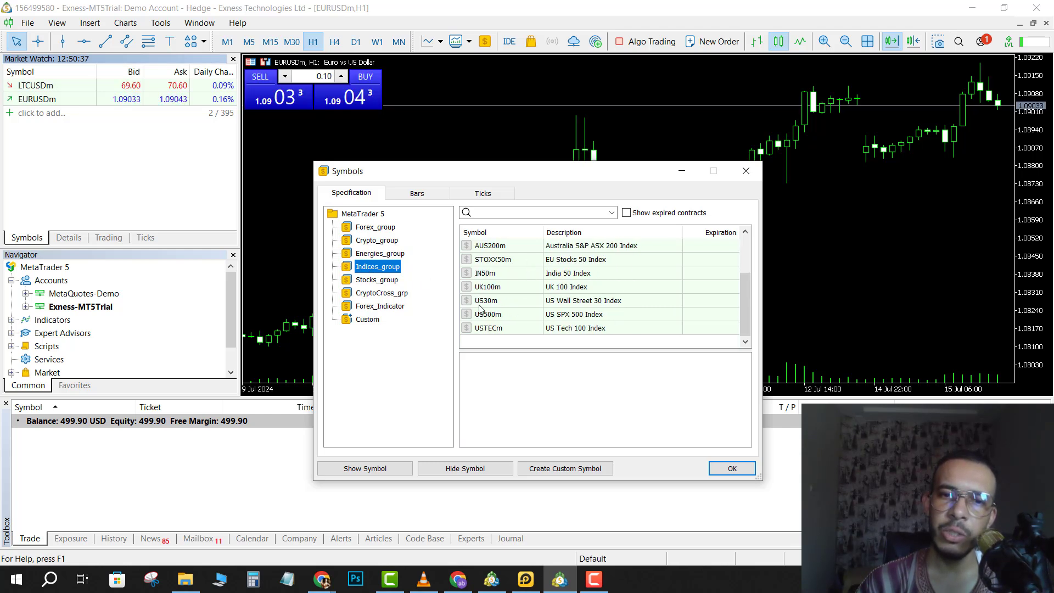
{"action": "left_click", "coordinate": [544, 301]}
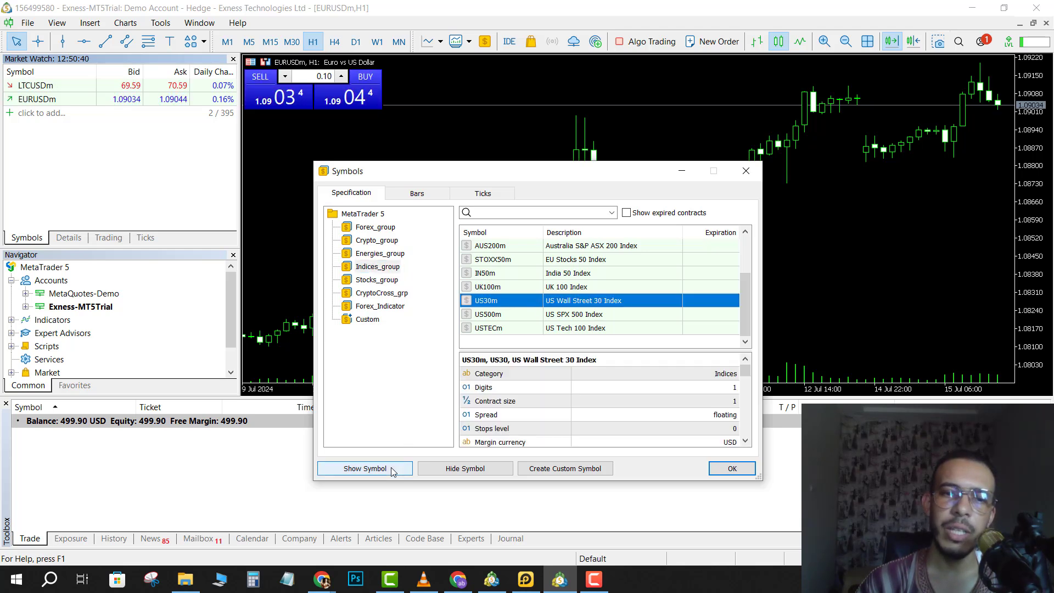
{"action": "left_click", "coordinate": [365, 468]}
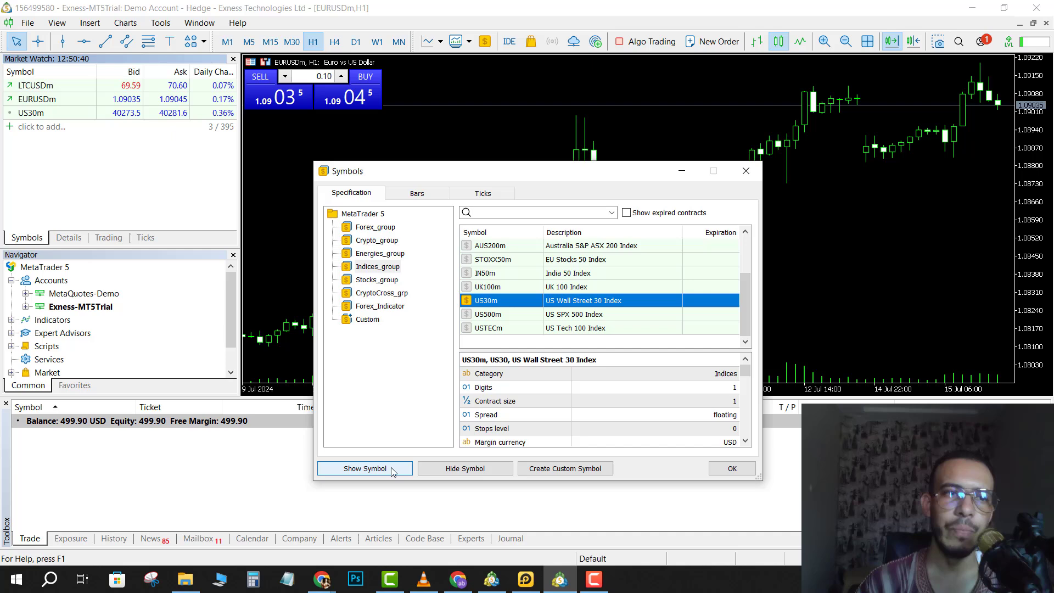
Close the Symbols dialog and drag US30m onto the H1 chart, replacing EURUSD
{"action": "left_click", "coordinate": [734, 469]}
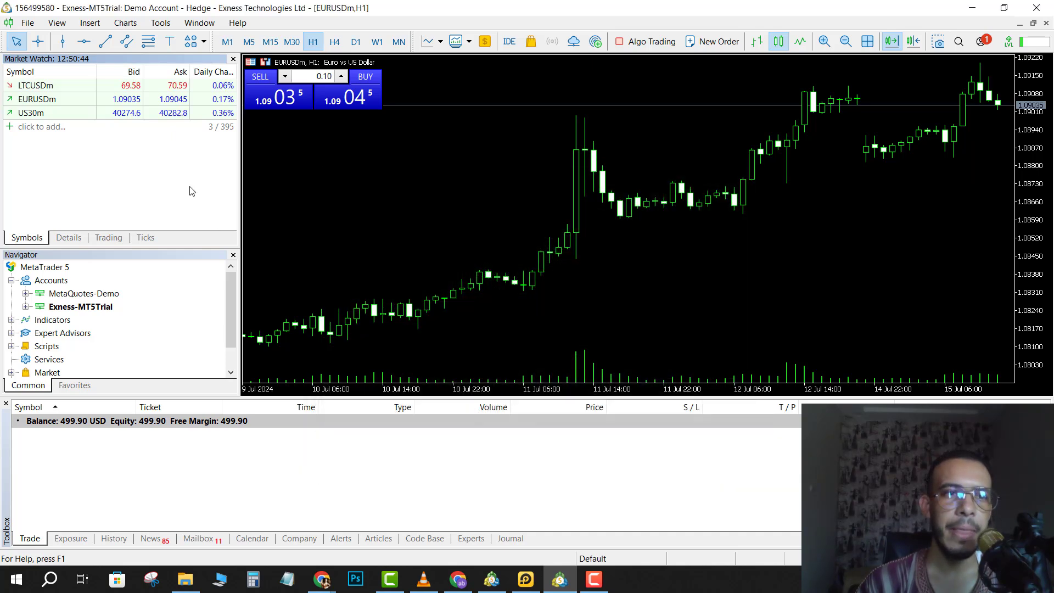
{"action": "left_click", "coordinate": [34, 113]}
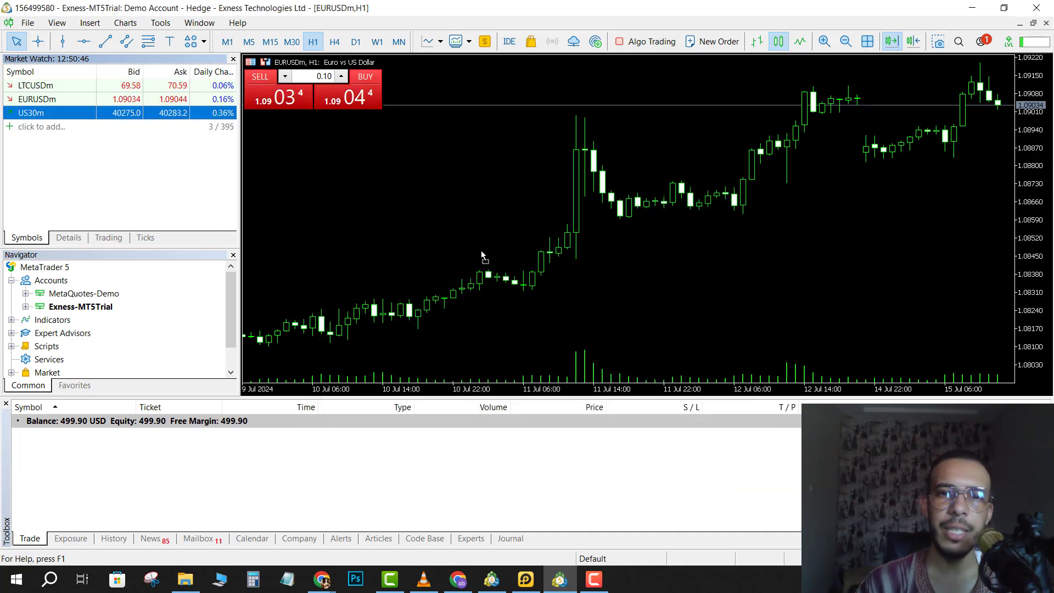
{"action": "left_click_drag", "start_coordinate": [506, 233], "coordinate": [505, 234]}
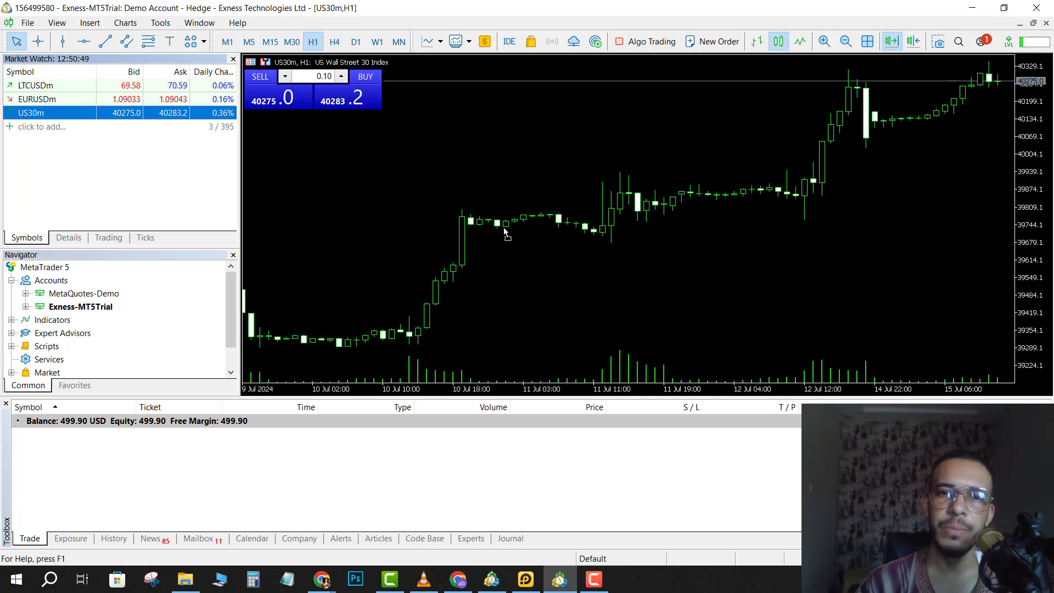